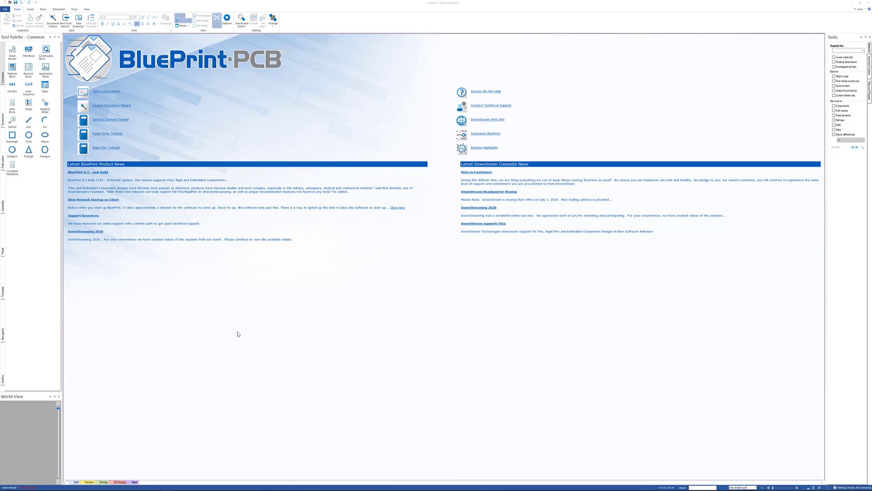
Open Options, move the dialog, and browse the General, Rulers and Grid, and Snapping pages
left_click(227, 19)
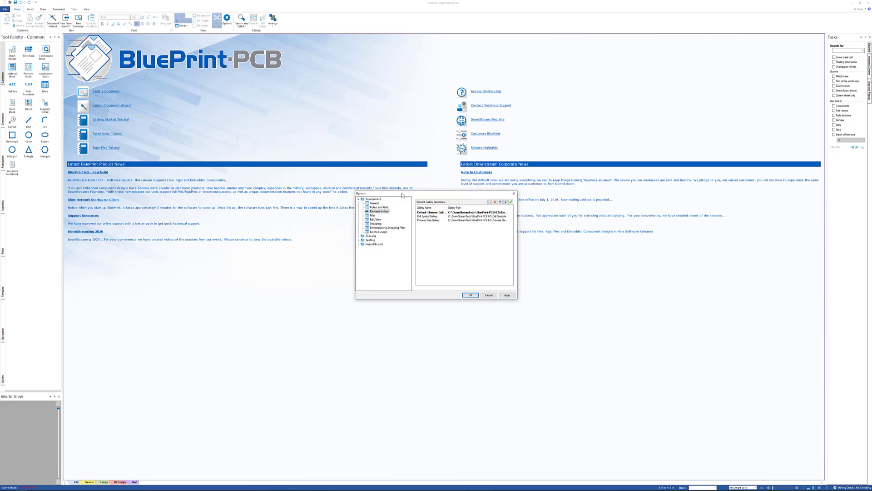
left_click_drag(406, 195, 313, 167)
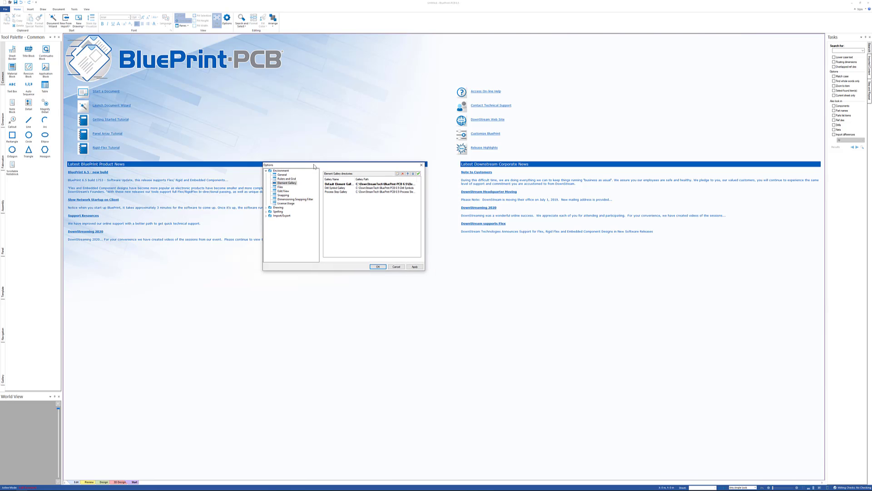
left_click(283, 175)
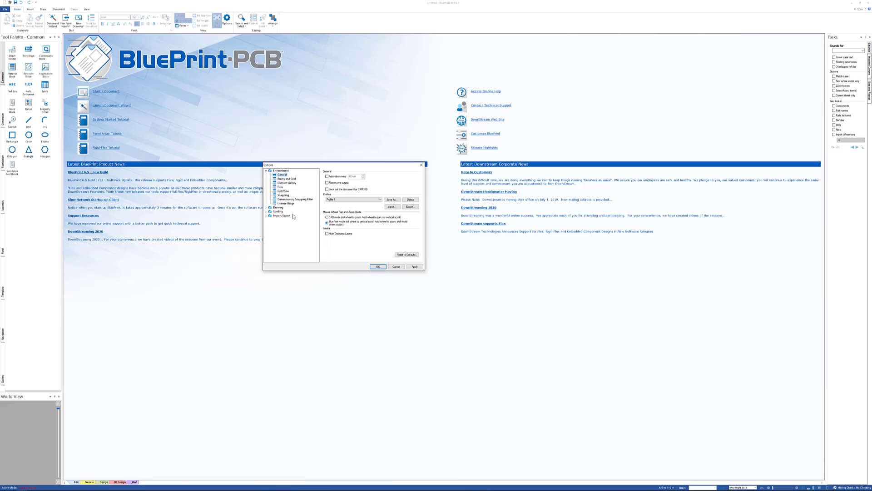
left_click(287, 179)
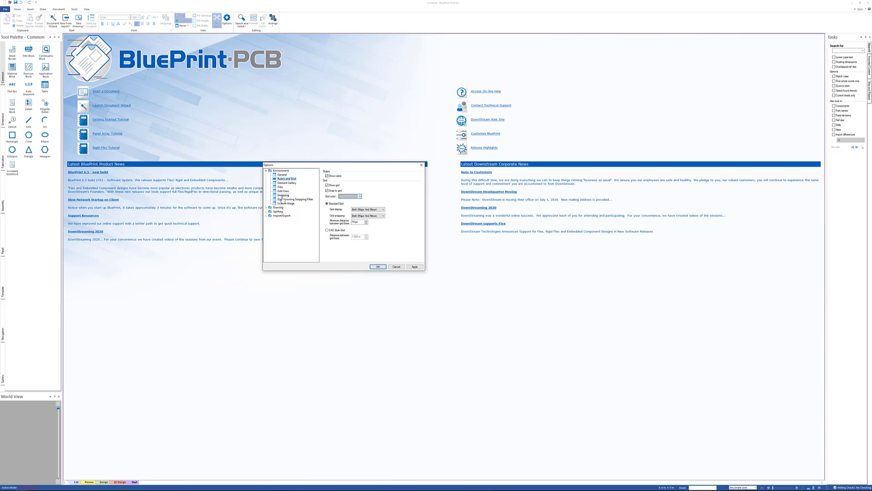
left_click(283, 195)
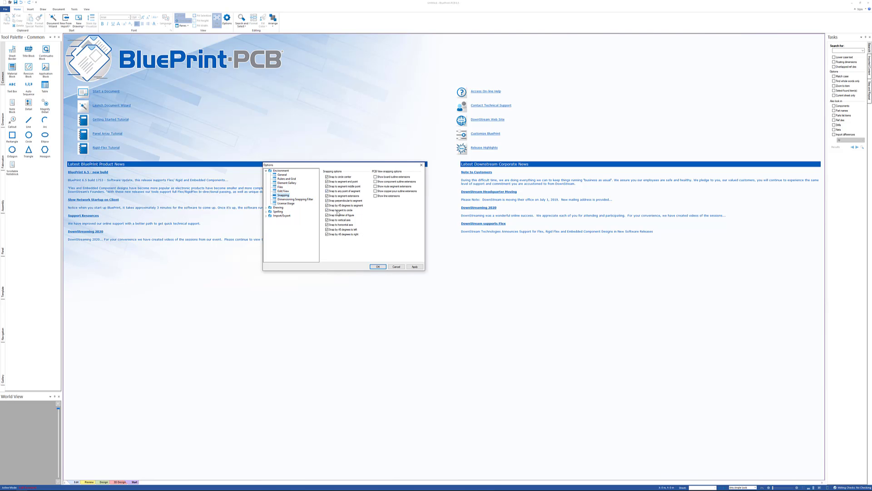
Expand Drawing, view the Sheet, PCB View, Assembly Variants and Panel pages, then return to General
left_click(266, 208)
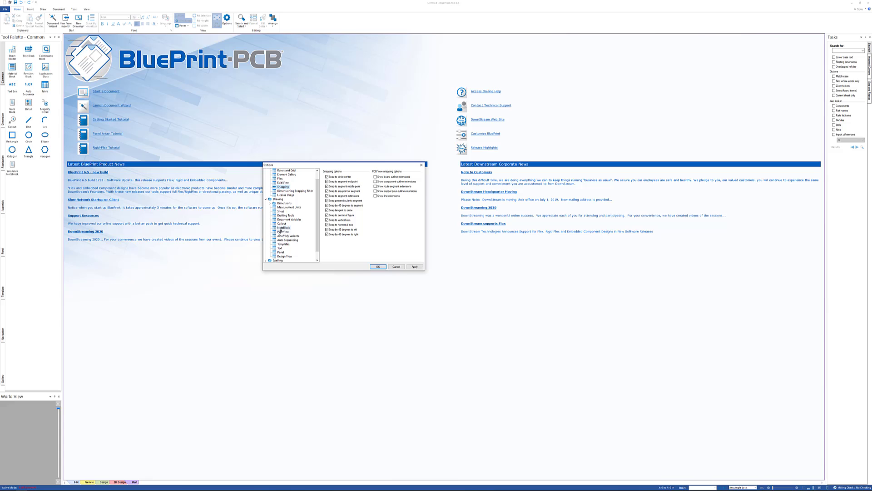
left_click(281, 211)
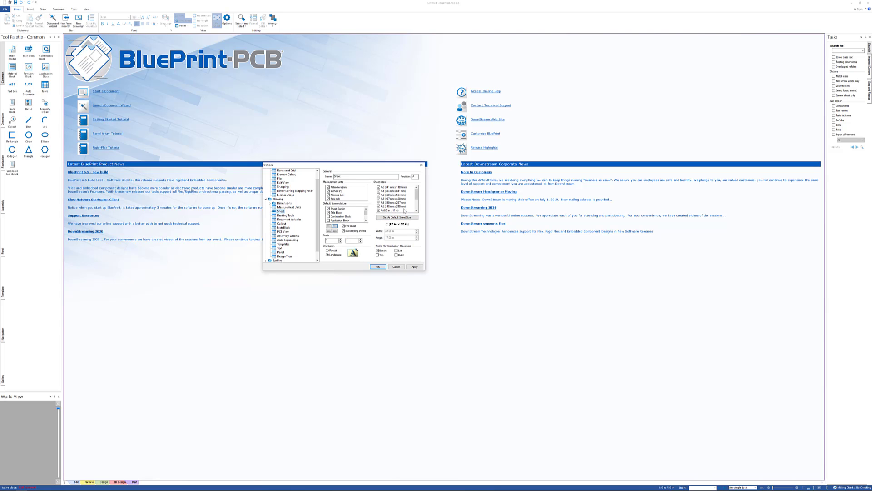
left_click(283, 232)
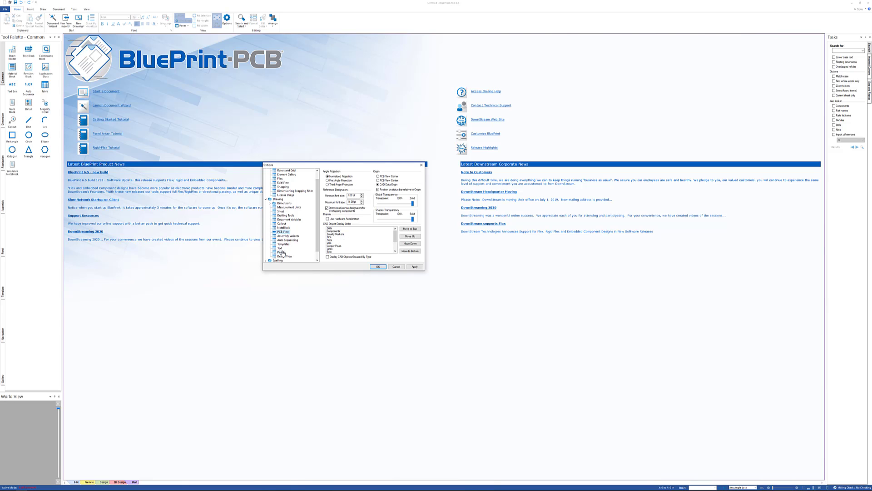
key("Down")
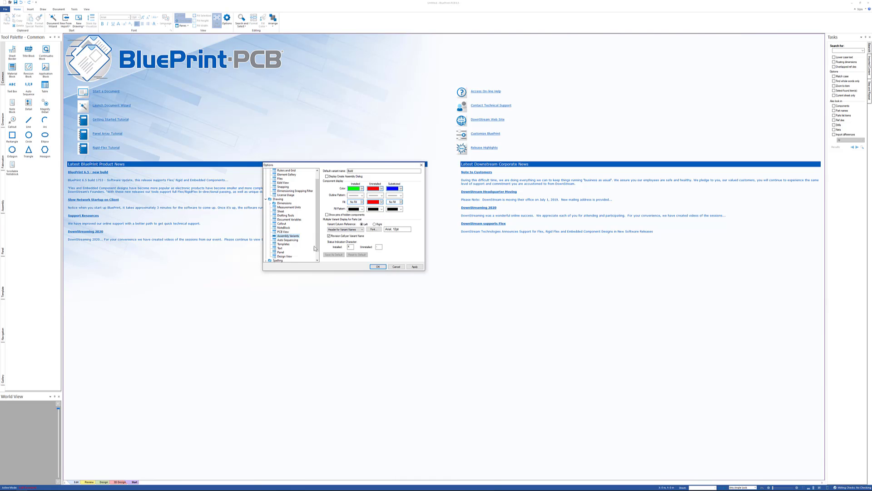
left_click(281, 252)
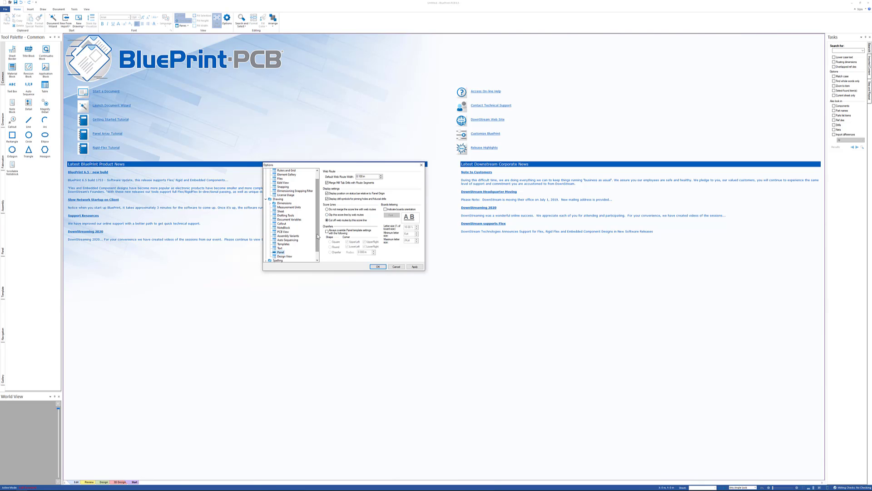
scroll(317, 206, "up", 1)
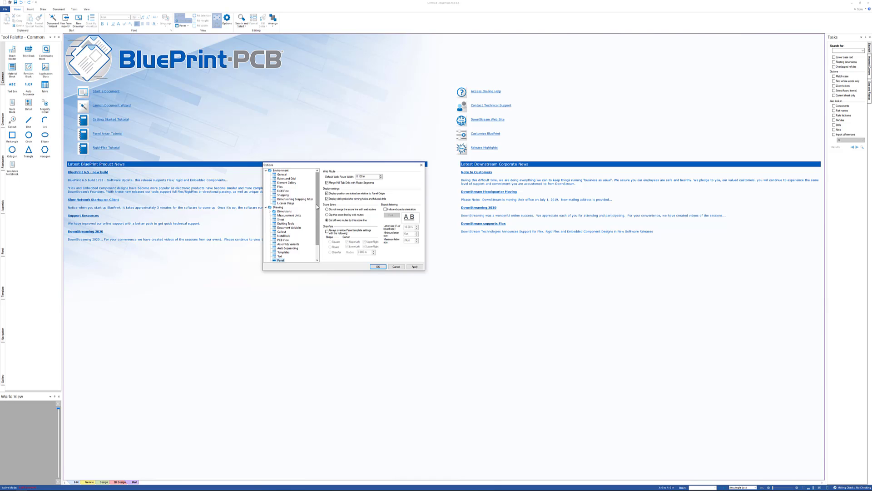
left_click(280, 175)
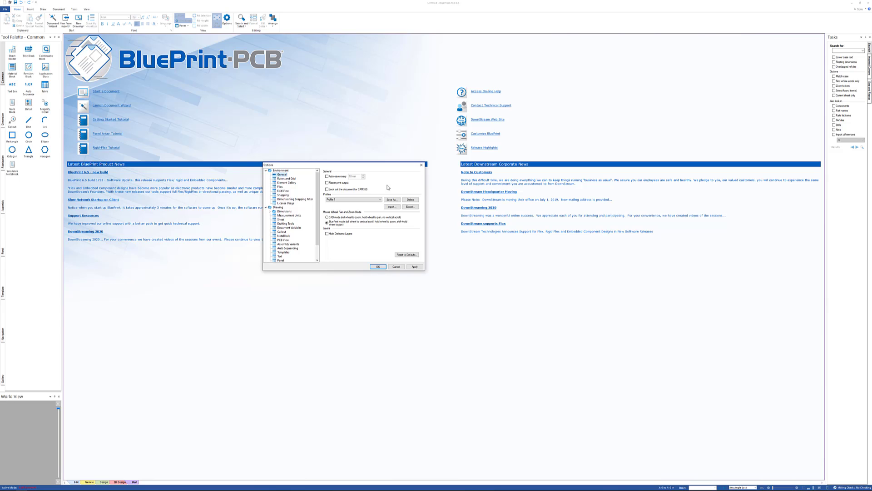
Save the current settings as new profile 'Profile 2', then start and cancel its export
left_click(391, 200)
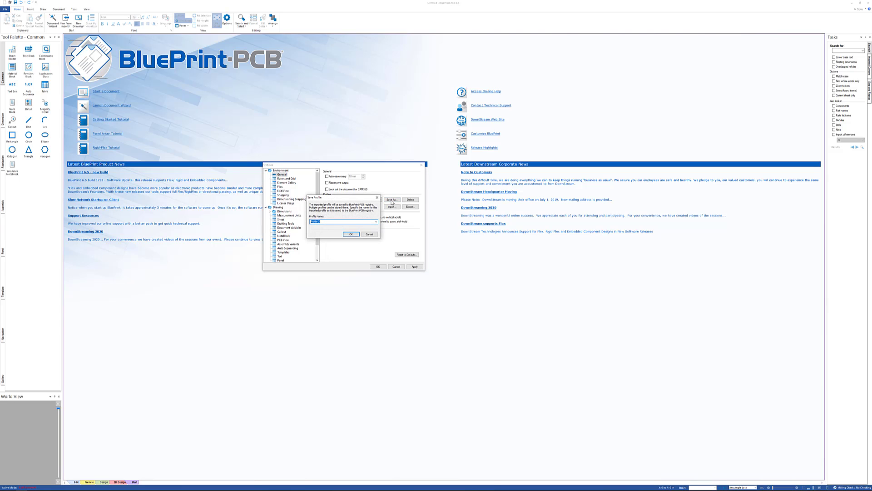
left_click(351, 234)
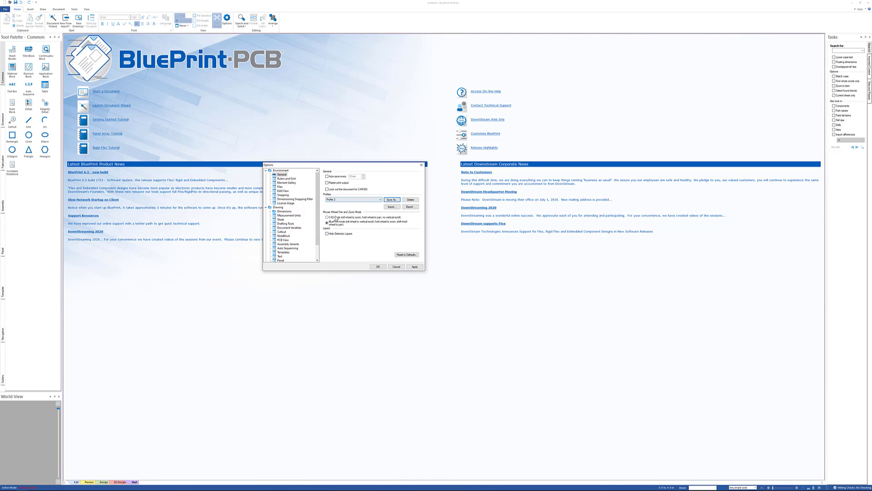
left_click(414, 208)
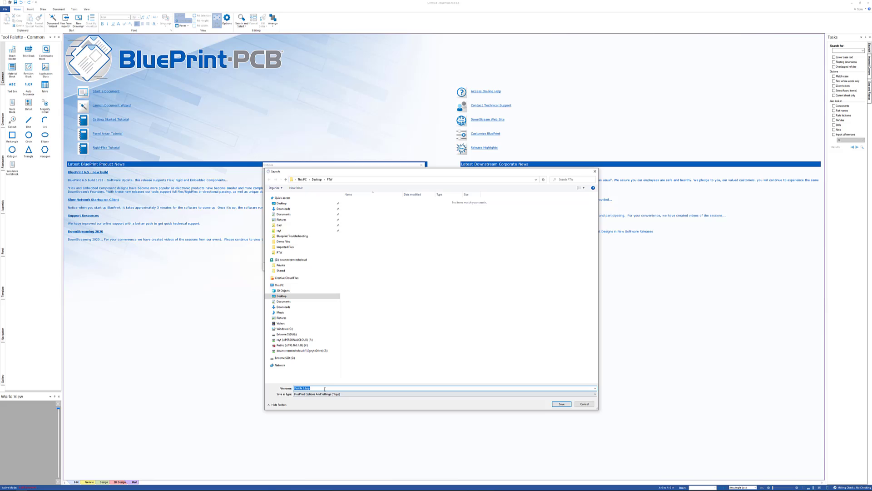
left_click(584, 404)
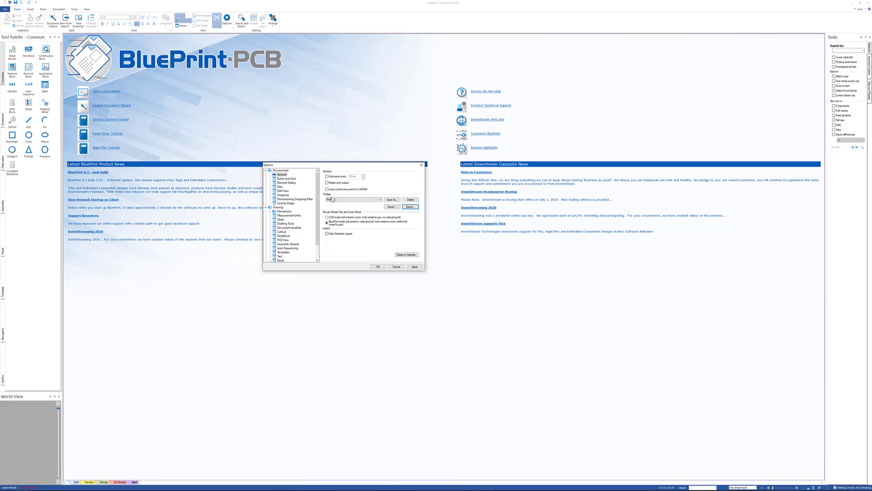
On the Element Gallery page, select the Default Element Gallery row and edit its path
left_click(279, 185)
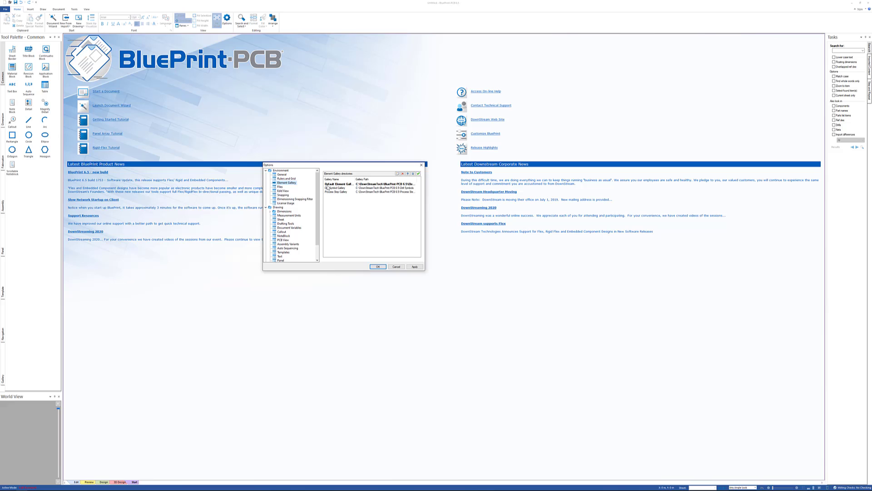
left_click(387, 184)
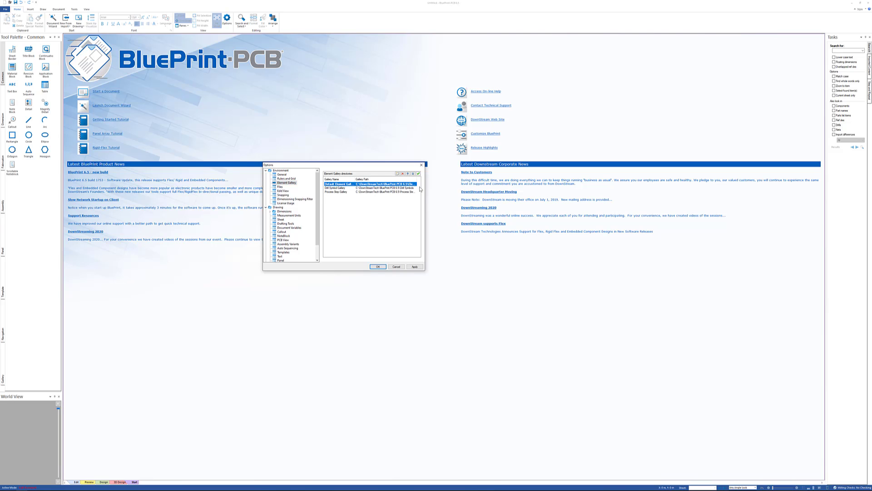
left_click(413, 184)
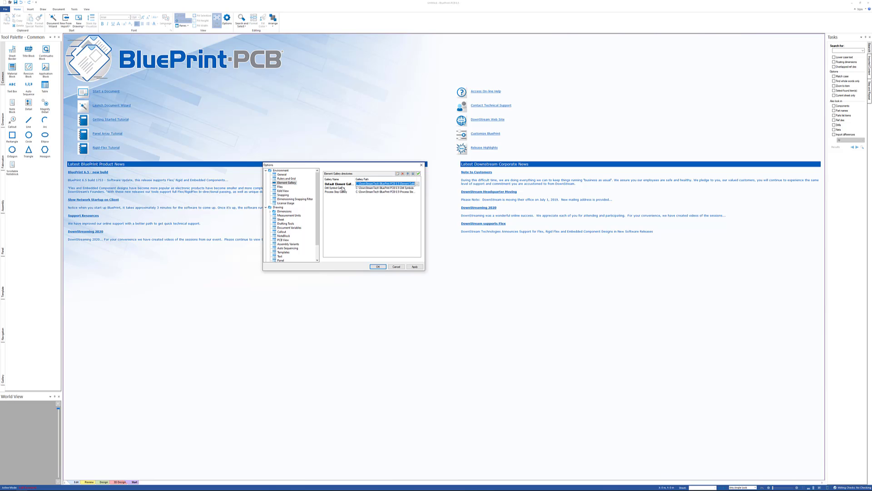
Point the Default Element Gallery to the Element Gallery folder under Z:\Private\user folder
left_click(418, 184)
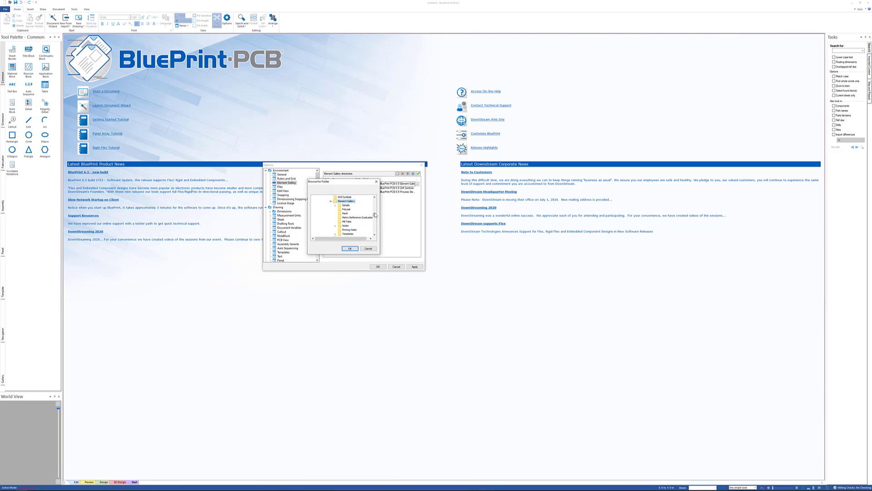
left_click(331, 202)
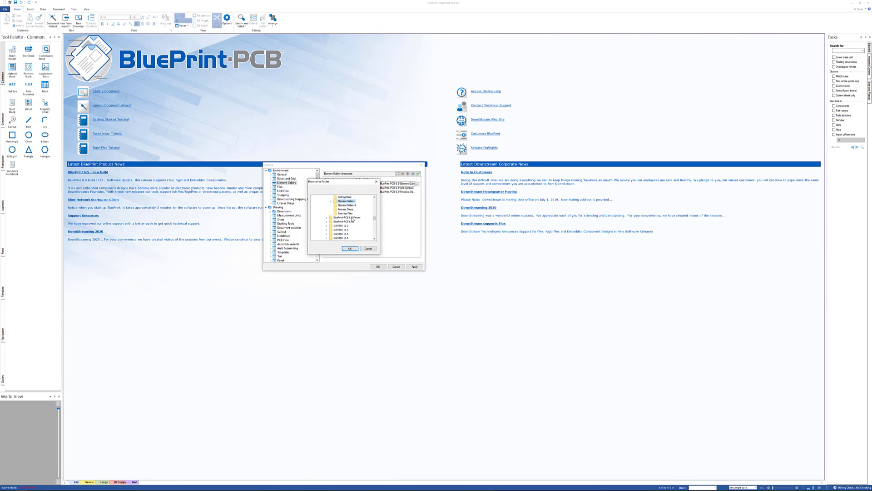
left_click_drag(374, 219, 377, 228)
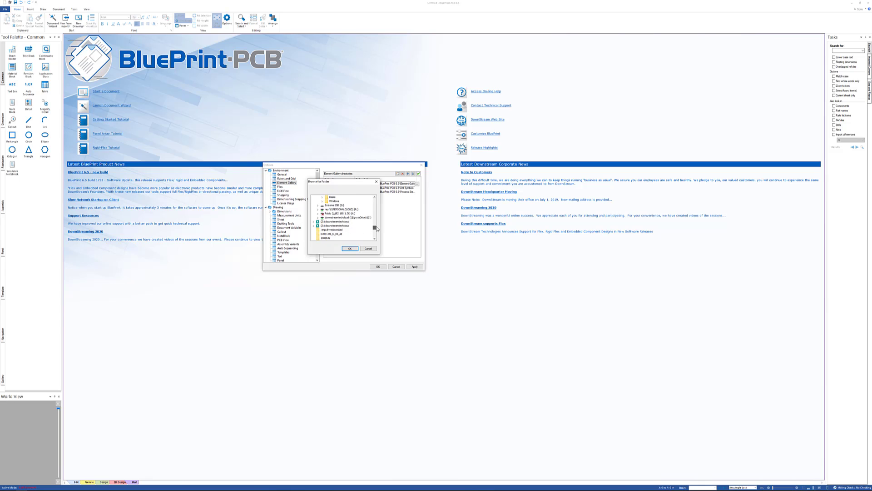
left_click(314, 226)
left_click(318, 229)
left_click(322, 234)
scroll(351, 221, "down", 6)
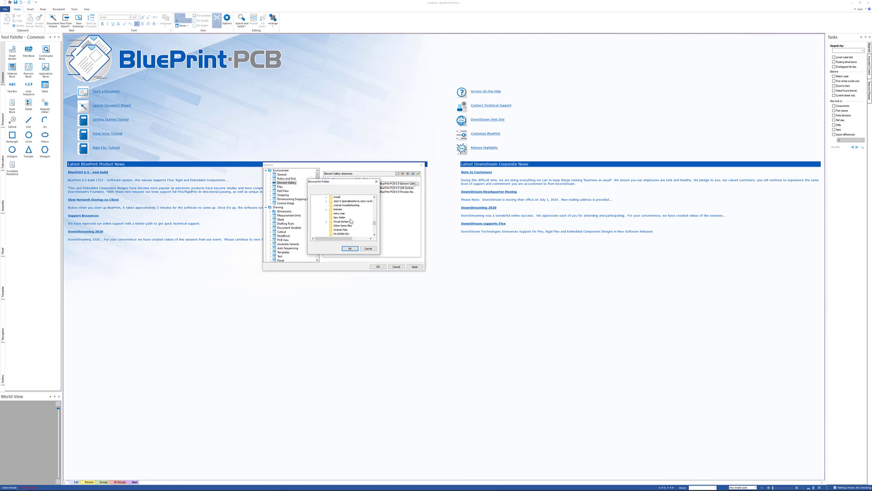
left_click(342, 214)
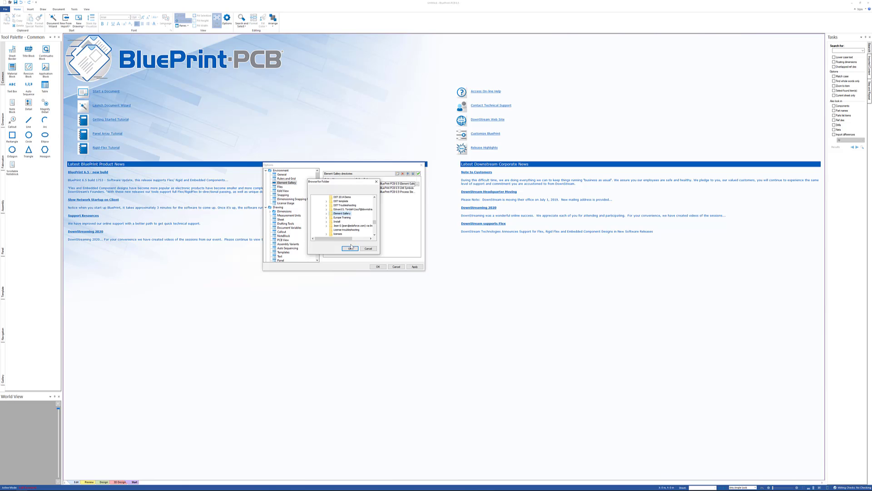
left_click(350, 248)
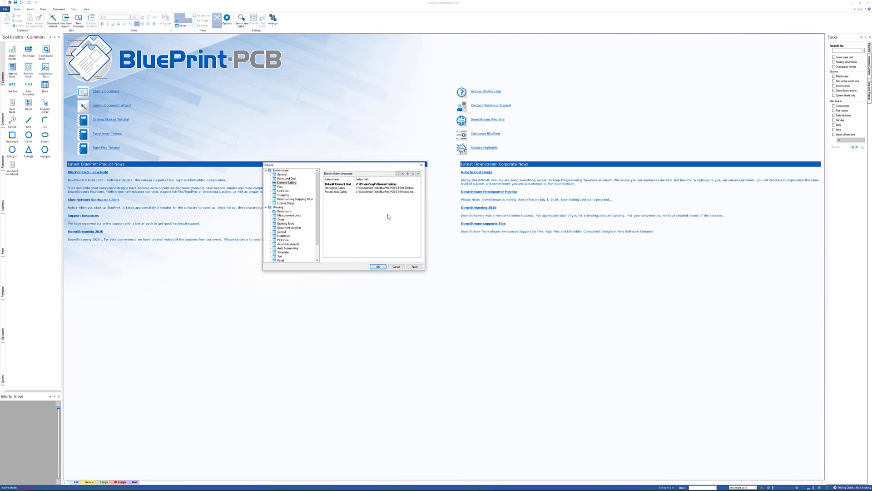
Apply the options with OK and reopen Options to verify the Z: gallery path
left_click(378, 267)
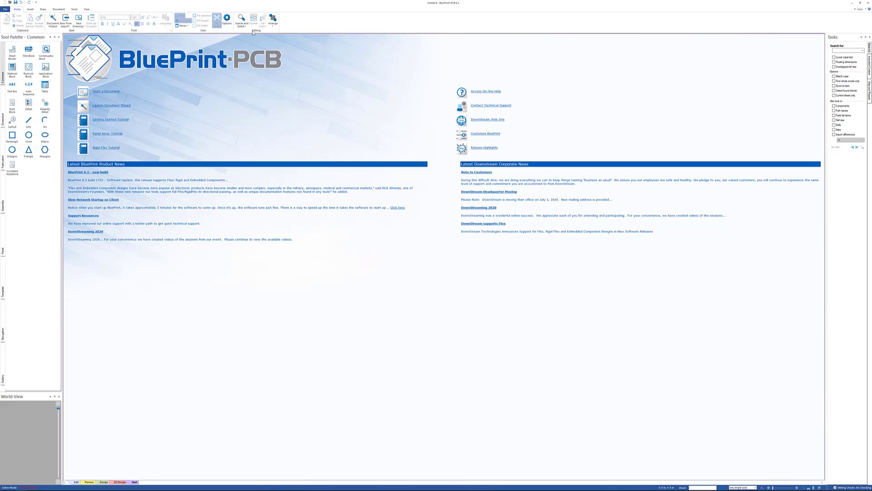
left_click(227, 20)
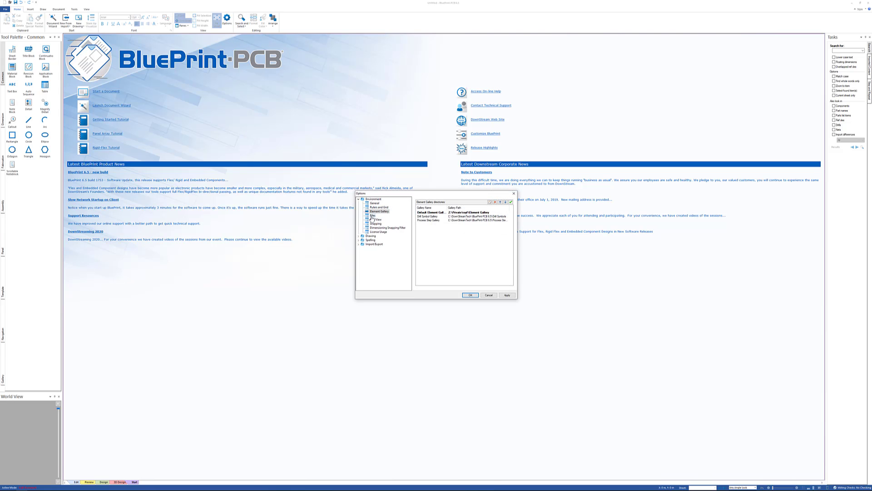
Show the Files page with the start-up file paths and the Materials Table path
left_click(372, 216)
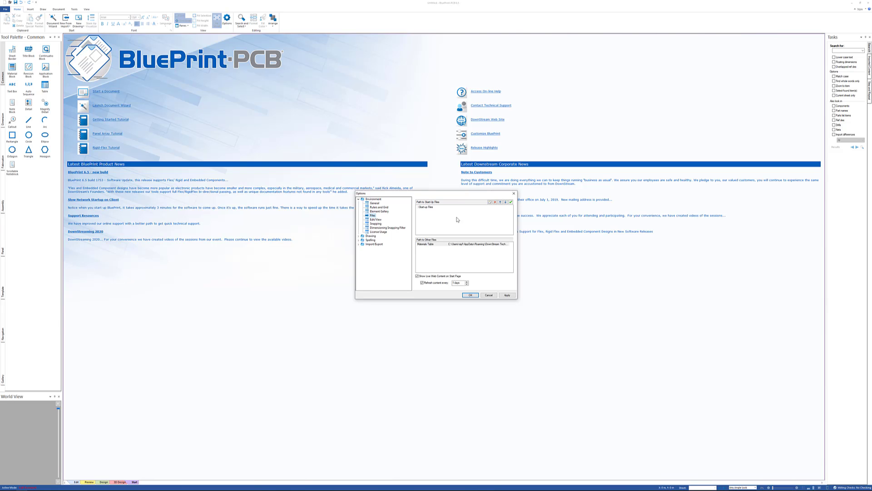
Return to the General page showing Profile 2 as the current profile
left_click(373, 205)
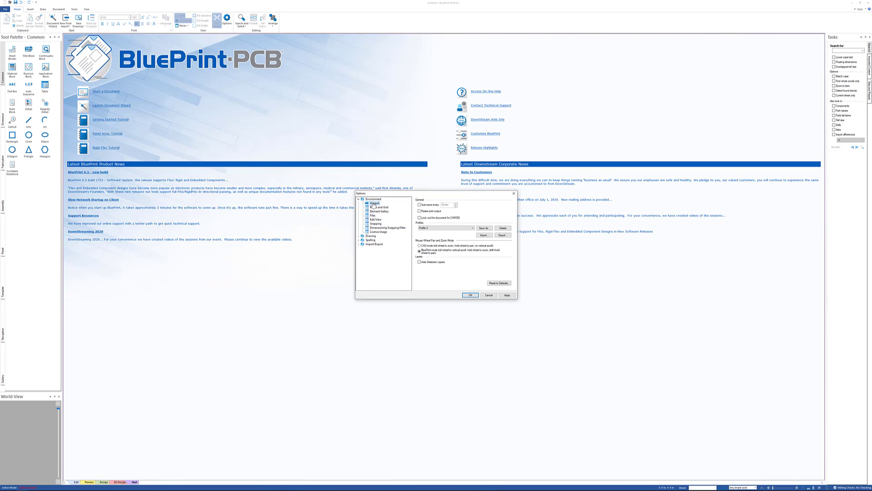